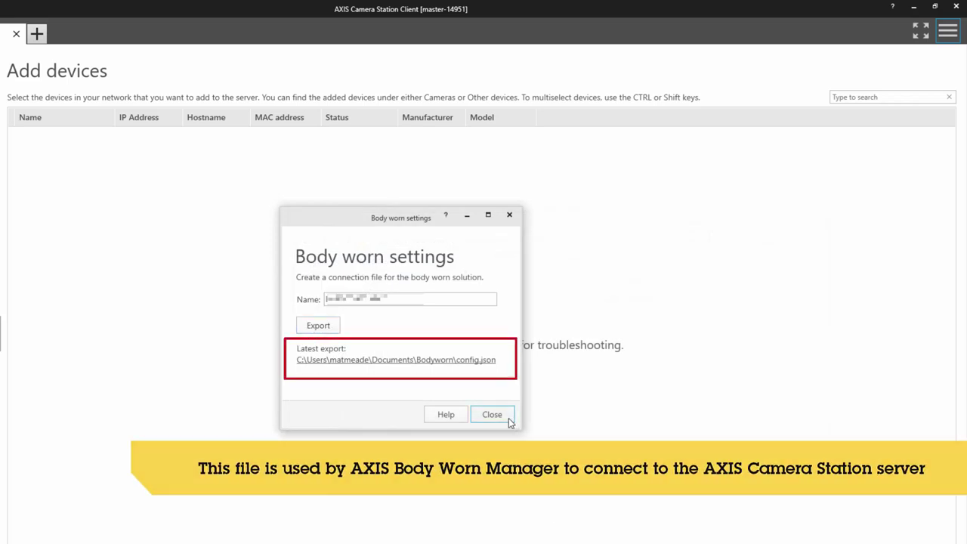
Close the body worn settings, switch to AXIS Body Worn Manager and create a new system, entering and repeating the administrator password.
click(508, 418)
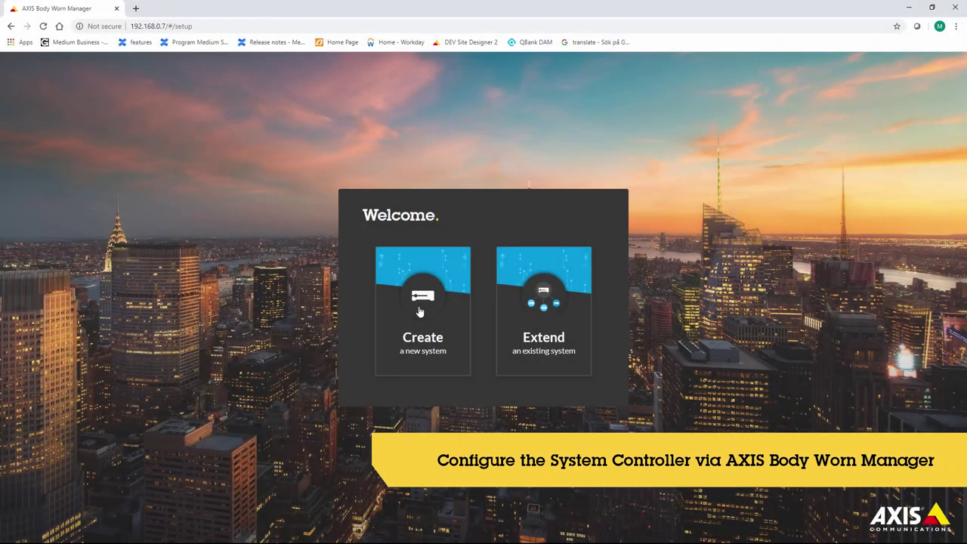
click(420, 311)
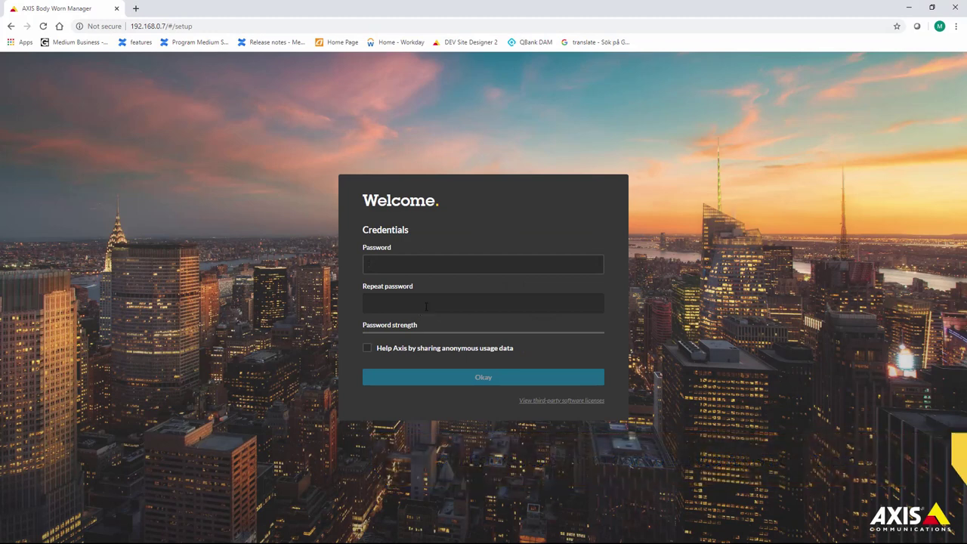
text(••••••••••)
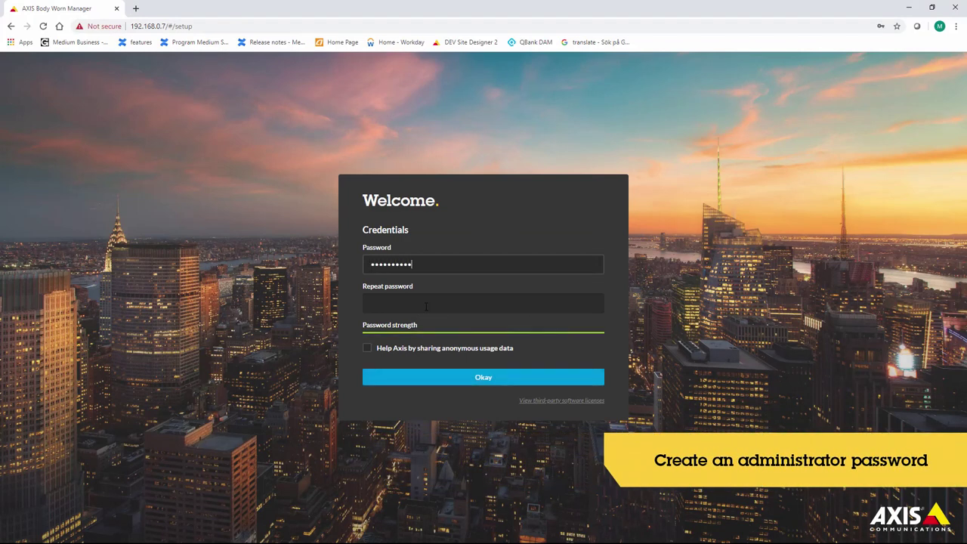
key(Tab)
text(••••••••••)
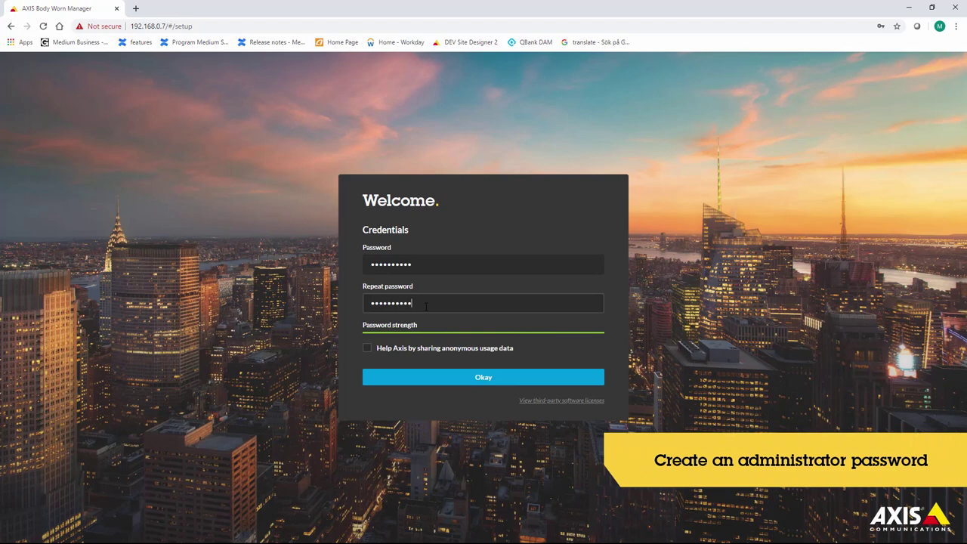
click(478, 376)
Sign in to the system controller as root with the account password and decline saving the password in the browser.
text(root)
key(Tab)
text(••••••)
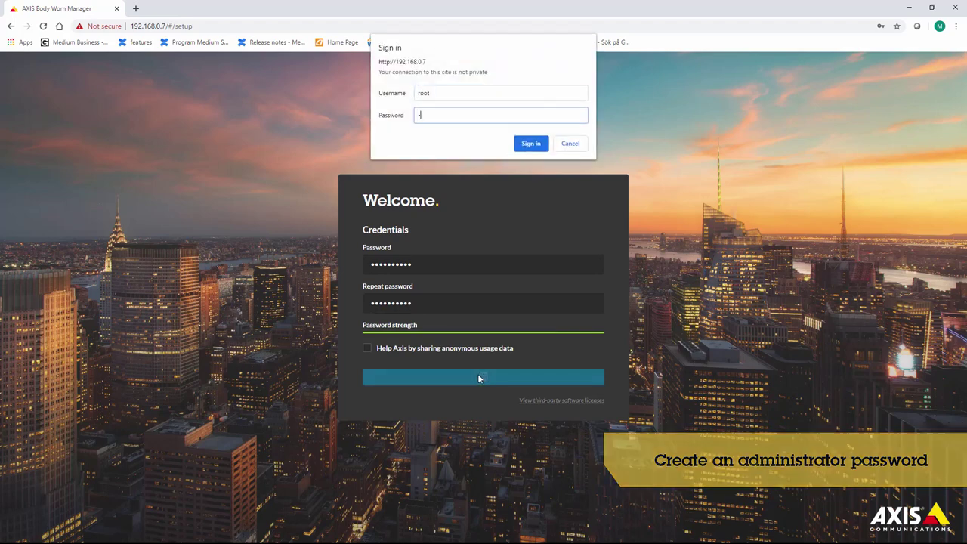
text(••••)
click(534, 145)
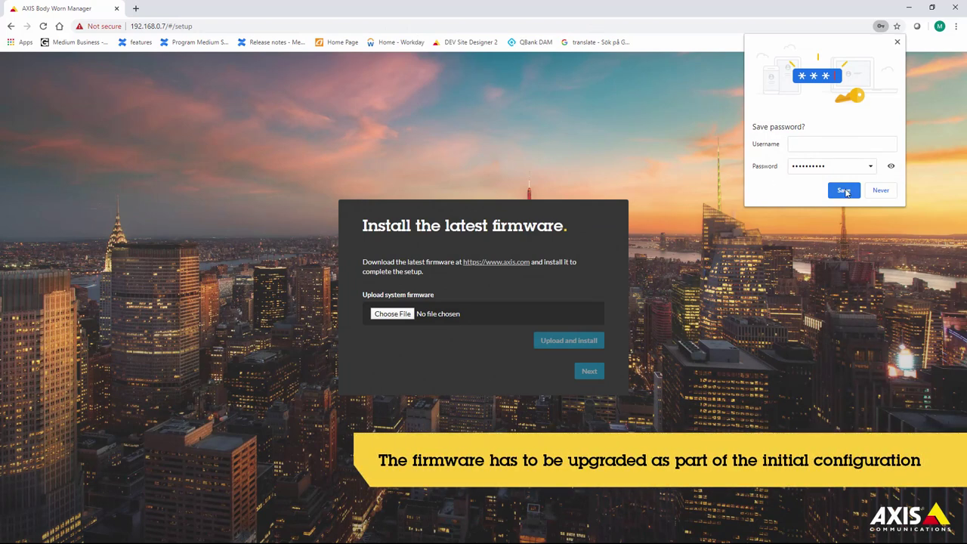
click(882, 191)
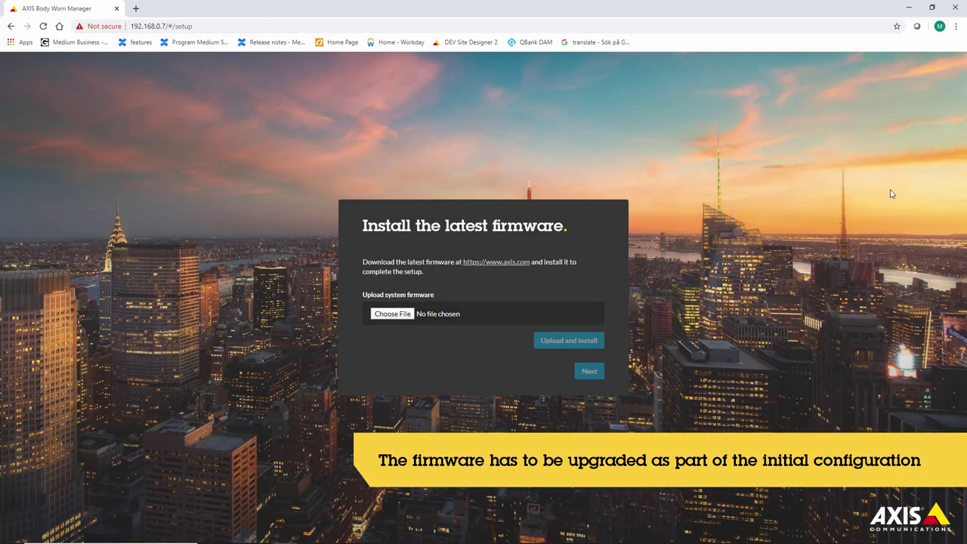
Upload and install the system firmware file bws_9.75_alpha8_9_bundle.bin from the Downloads folder.
click(386, 314)
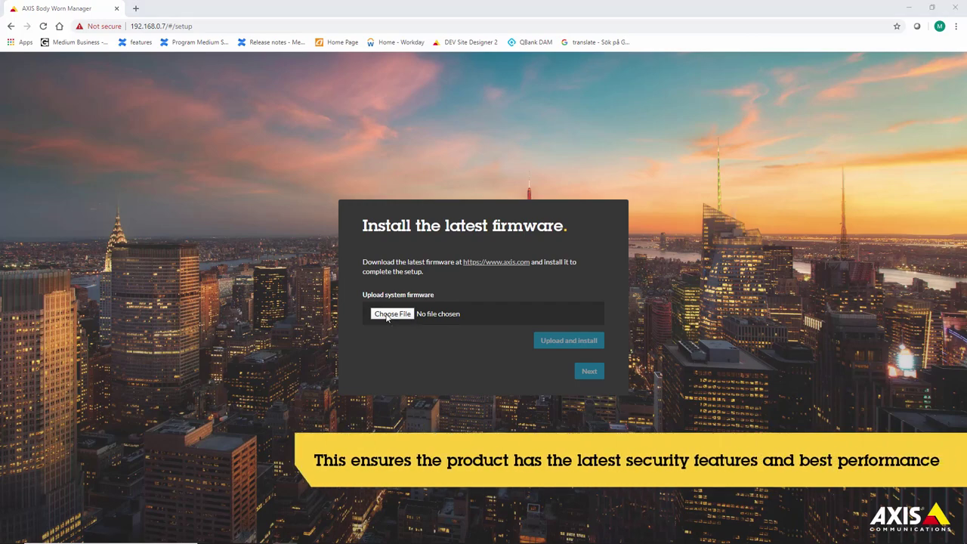
click(181, 76)
click(398, 256)
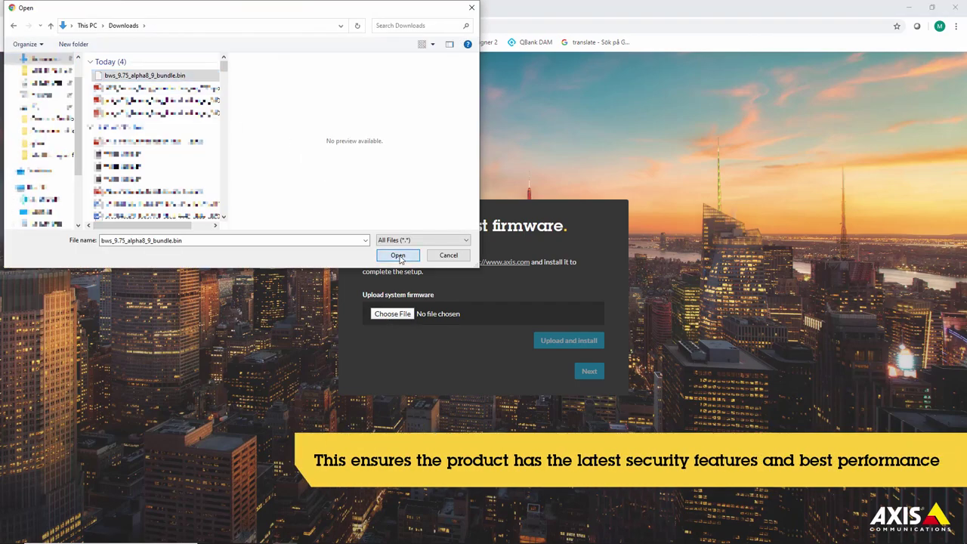
click(559, 341)
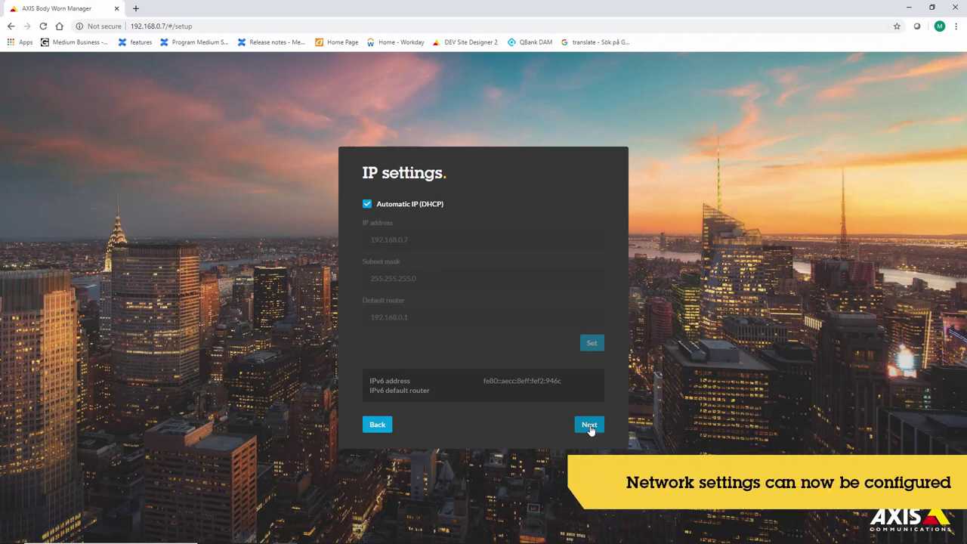
Accept automatic IP and DNS (DHCP), and load config.json from the Documents folder as the content destination's connection file.
click(589, 426)
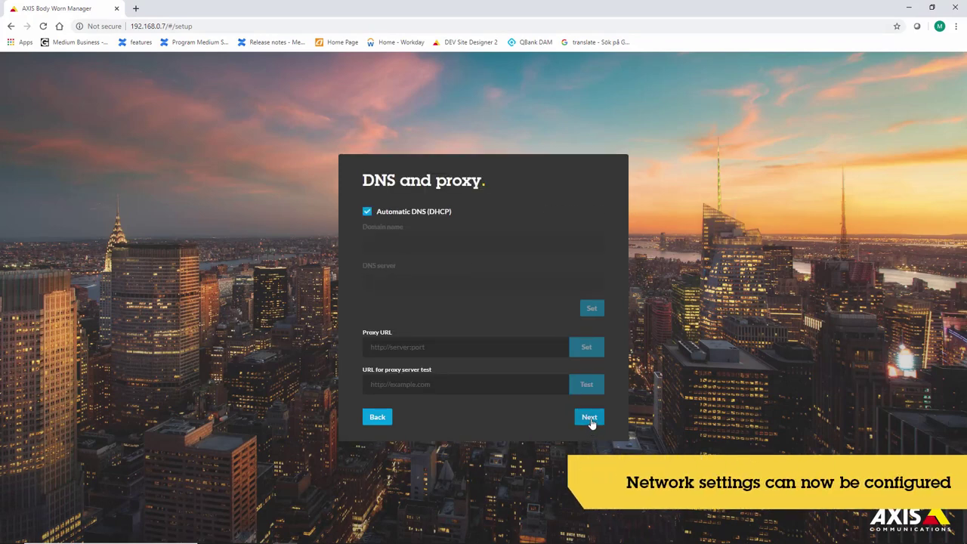
click(590, 419)
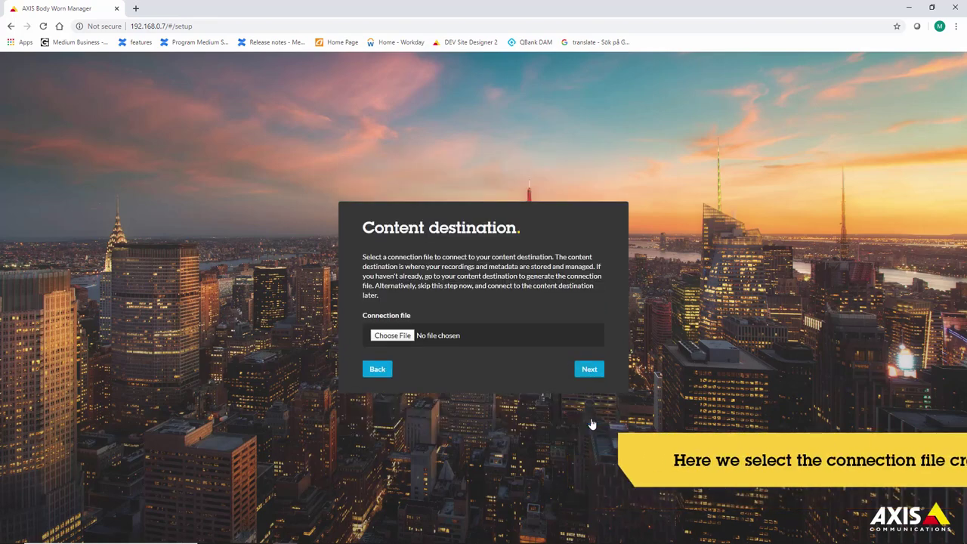
click(405, 340)
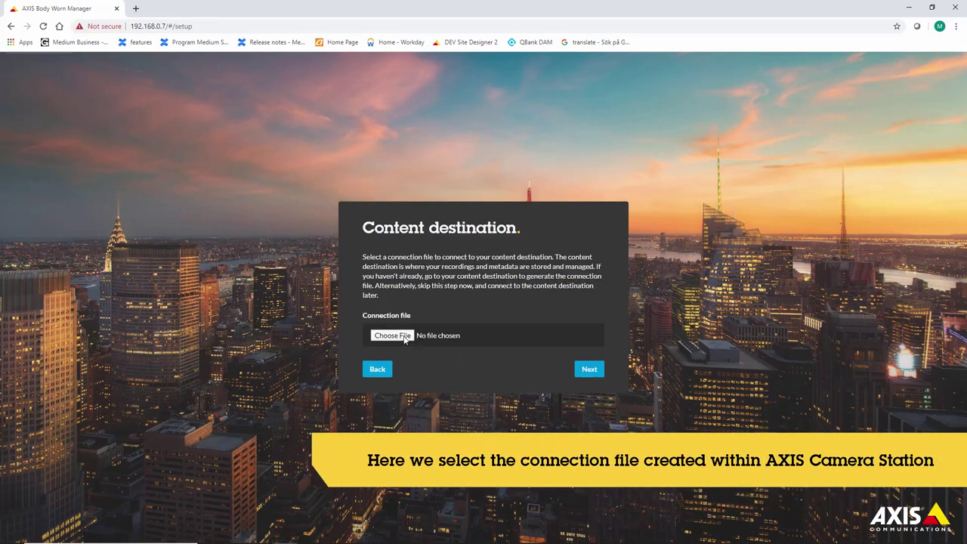
click(42, 212)
scroll(129, 120, down, 3)
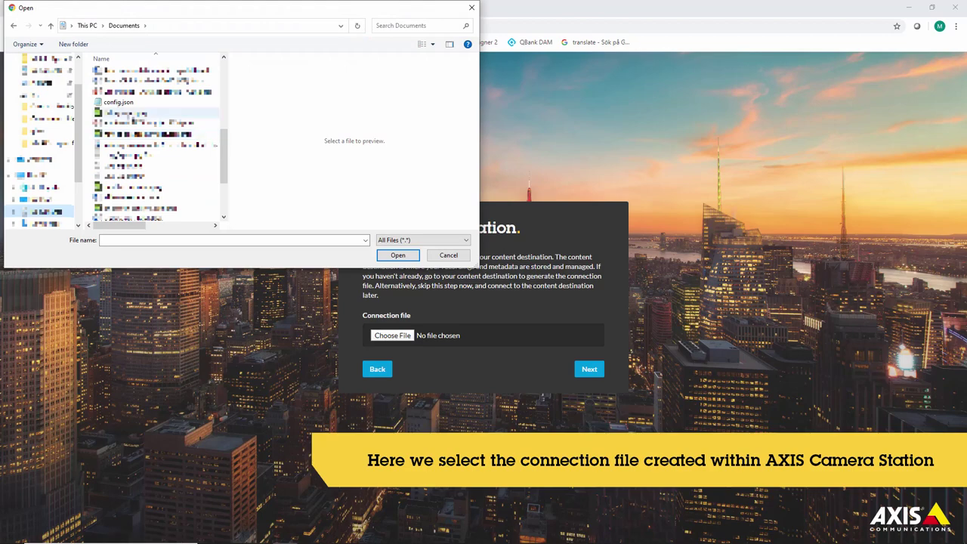
click(128, 106)
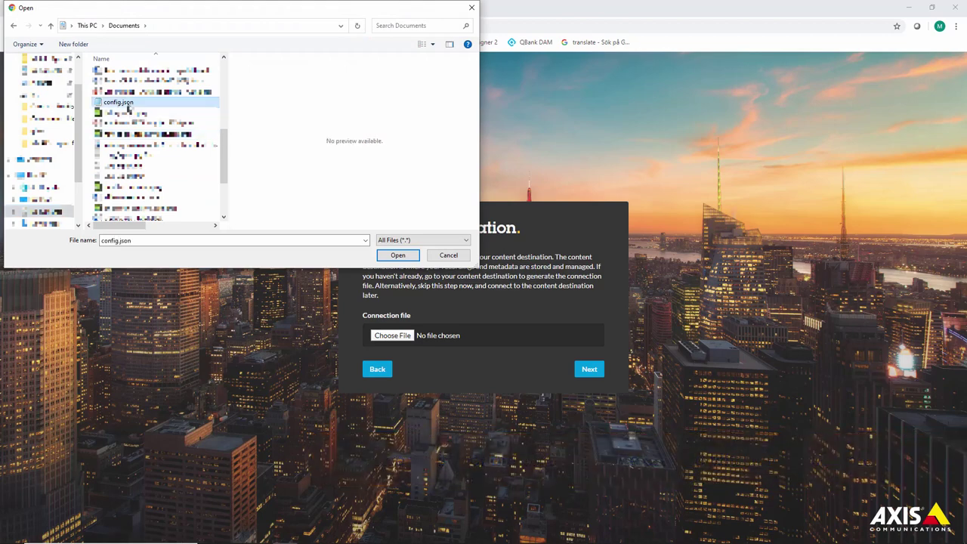
click(398, 256)
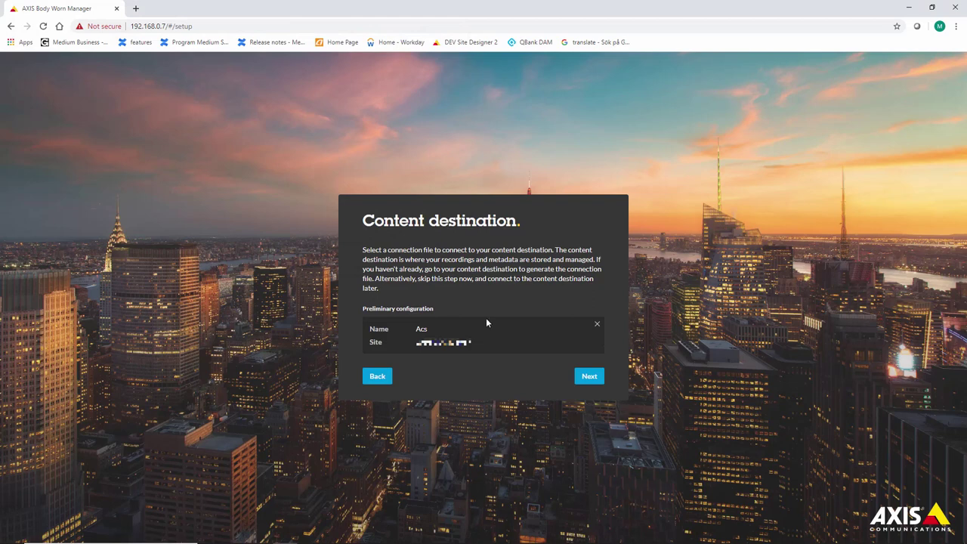
click(596, 377)
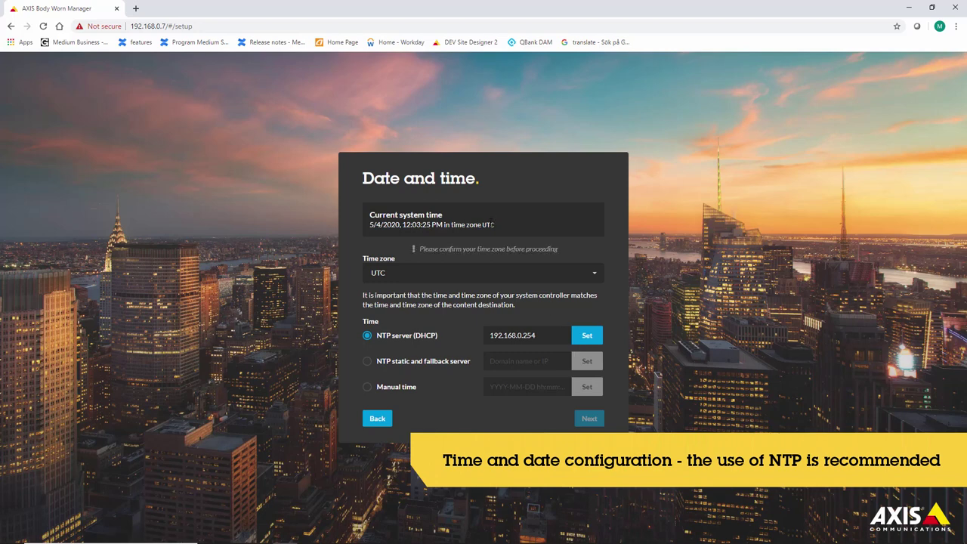
Set the time zone to Europe/Stockholm and proceed with the NTP server (DHCP) as time source.
click(476, 273)
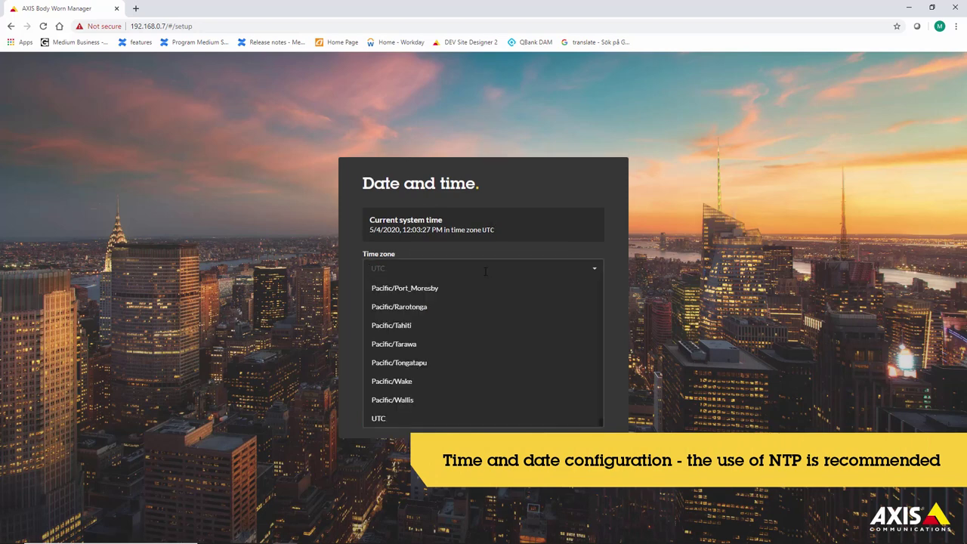
text(sto)
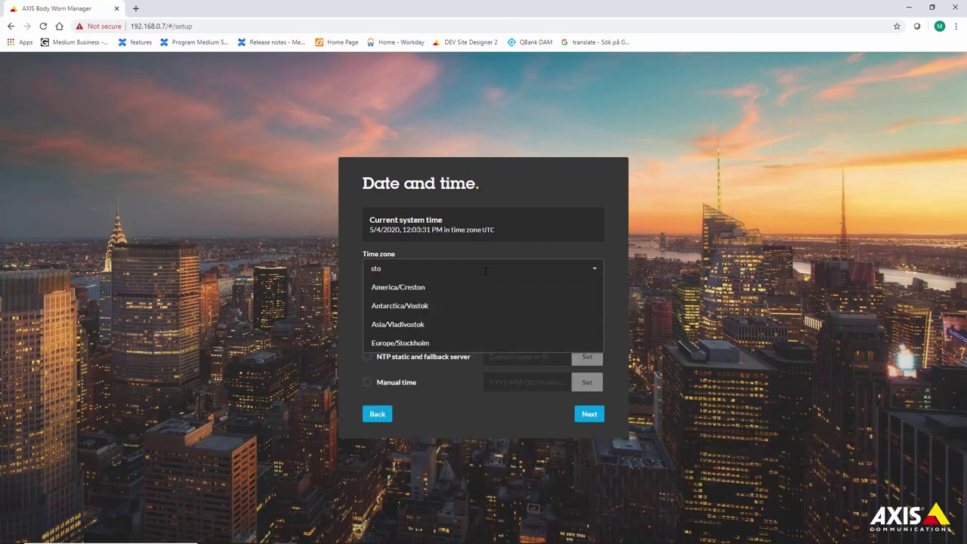
click(457, 344)
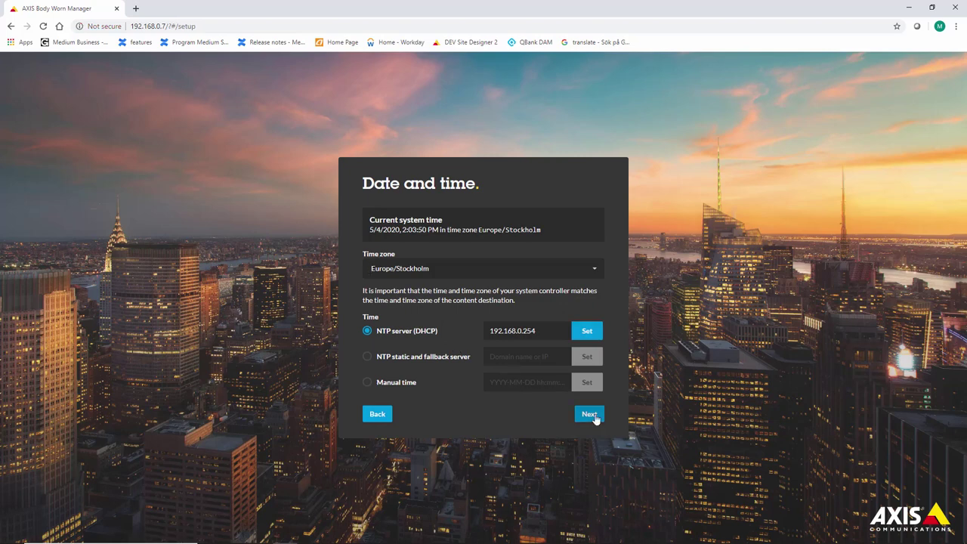
click(594, 416)
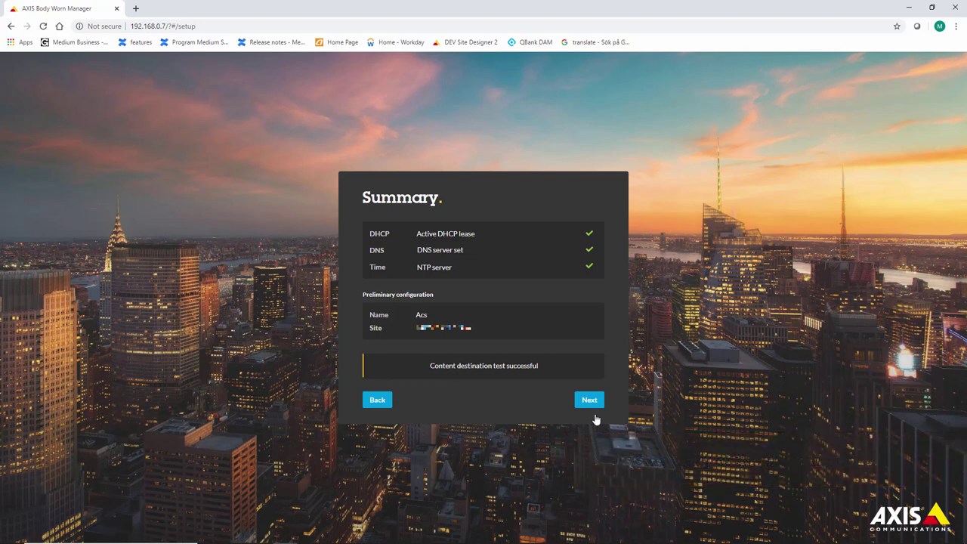
Complete the setup from the summary with a 50 Hz power line frequency, and open the Acs content destination's status.
click(596, 401)
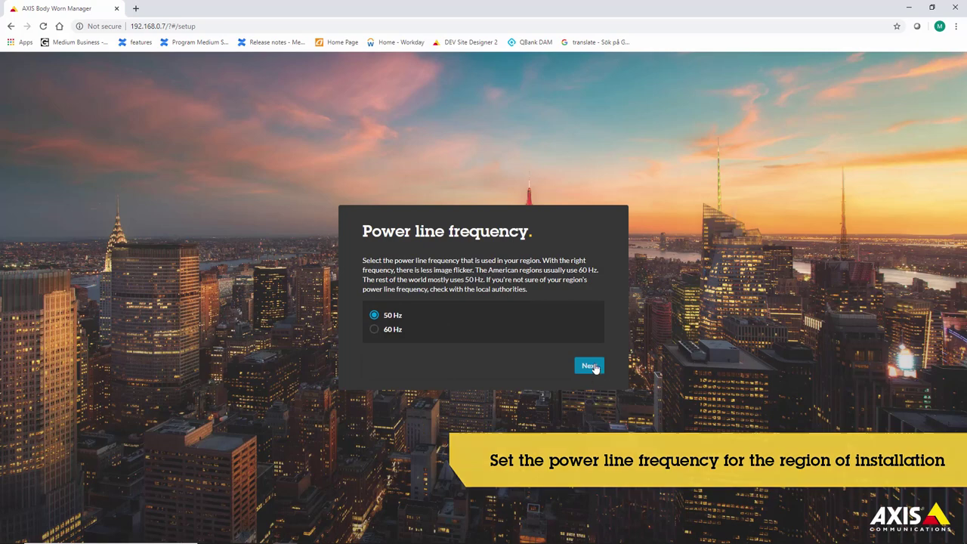
click(594, 367)
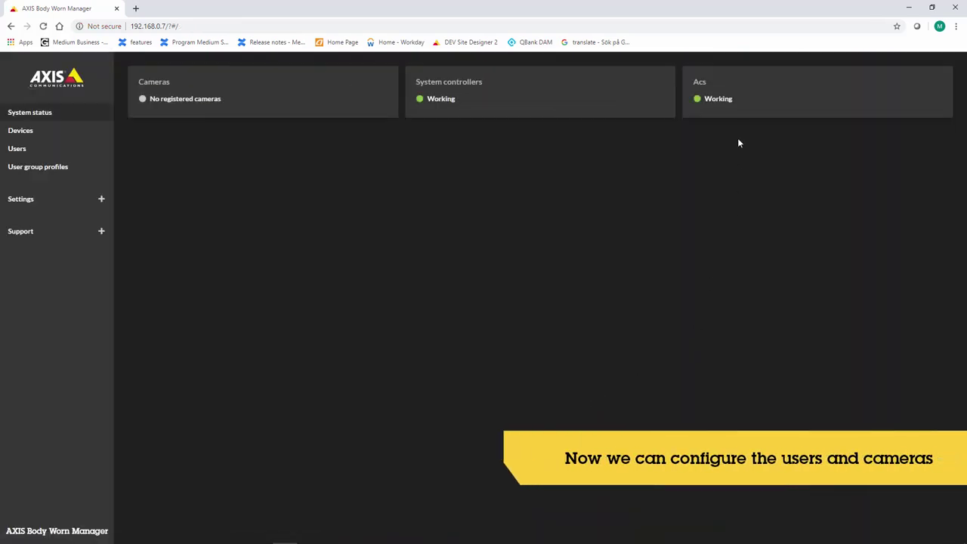
click(723, 104)
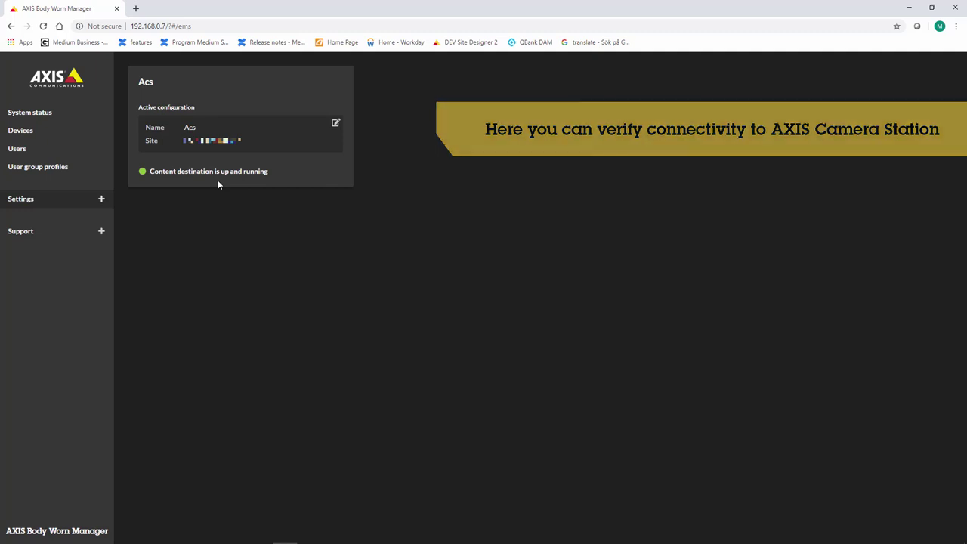
Add a user named User 1 assigned to User group profile 1.
click(22, 151)
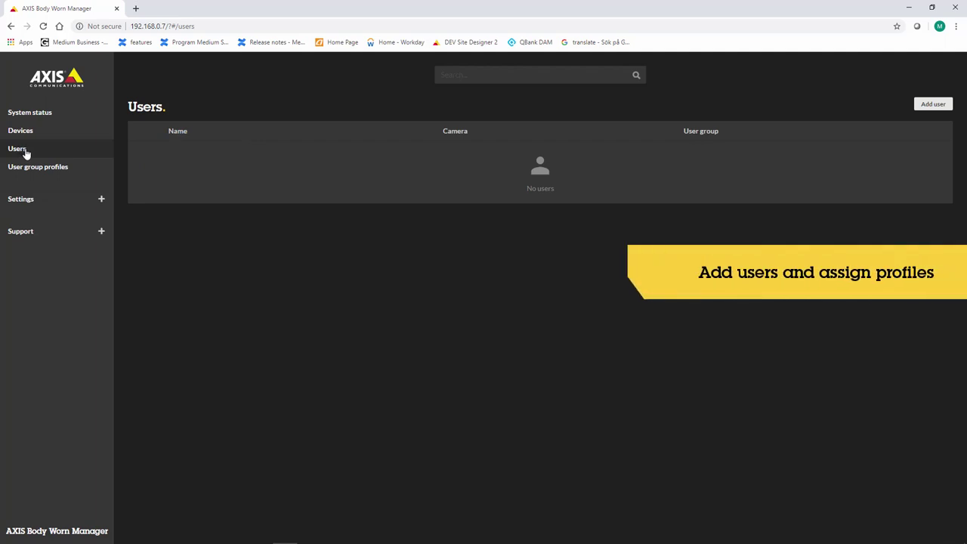
click(928, 104)
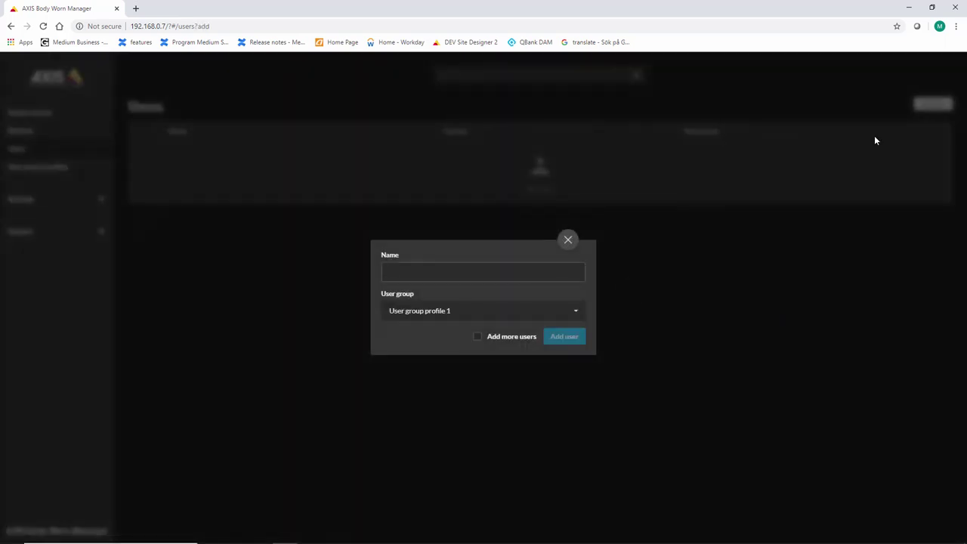
text(User)
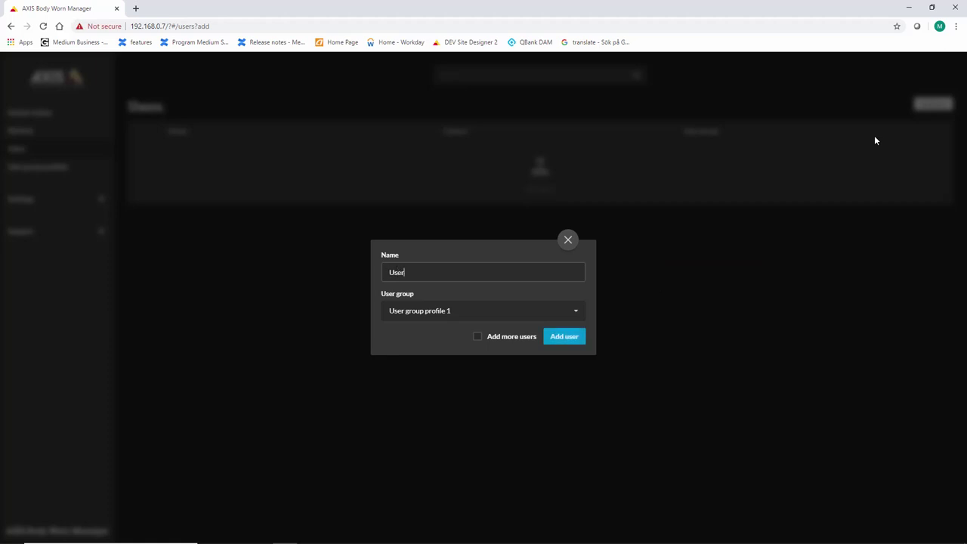
text( 1)
click(569, 338)
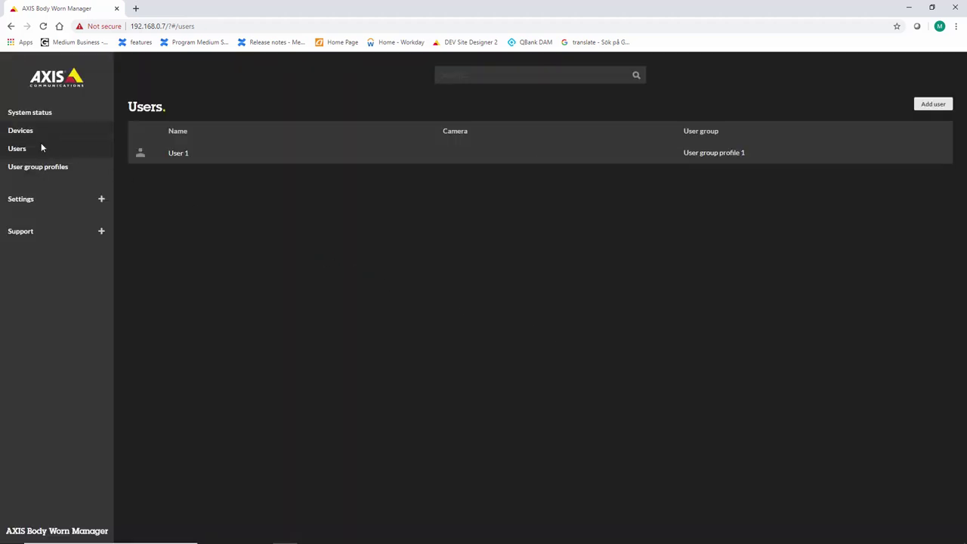
Review the camera and recording settings of User group profile 1, leaving the profile without edits.
click(36, 170)
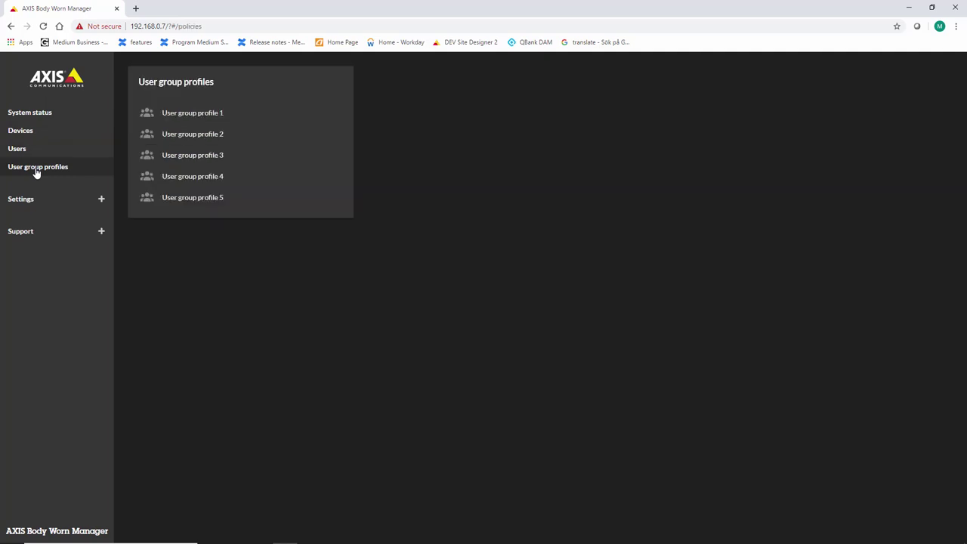
click(191, 117)
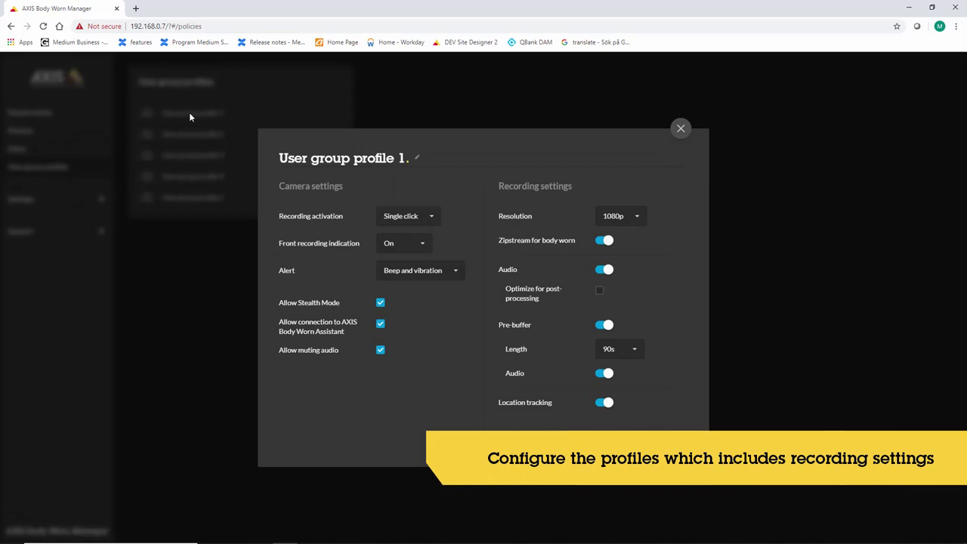
click(681, 129)
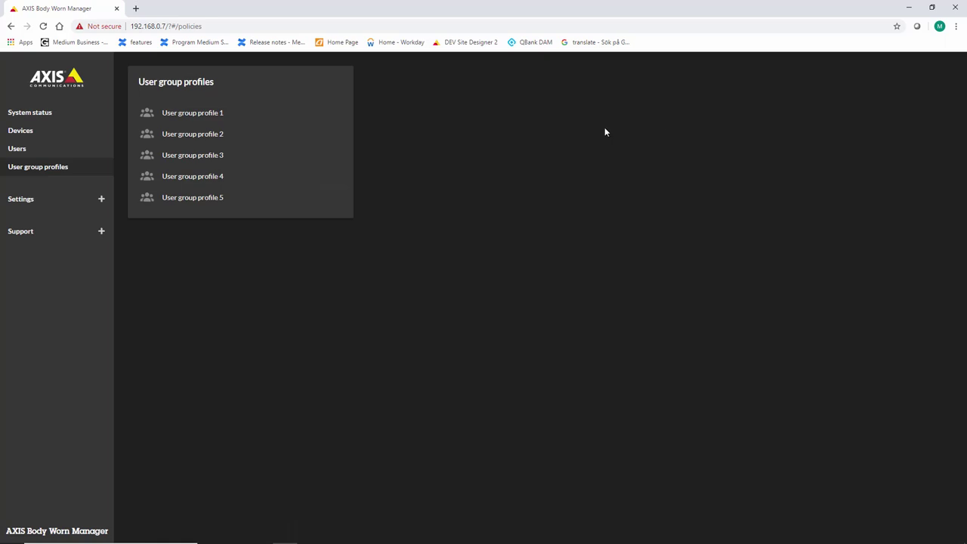
Add the newly docked W100 body worn camera to the system's devices.
click(21, 130)
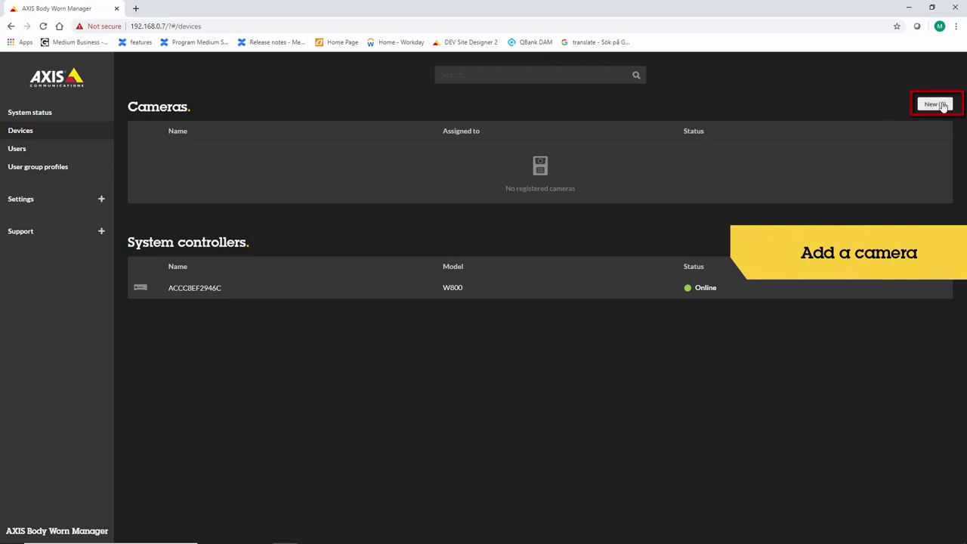
click(943, 106)
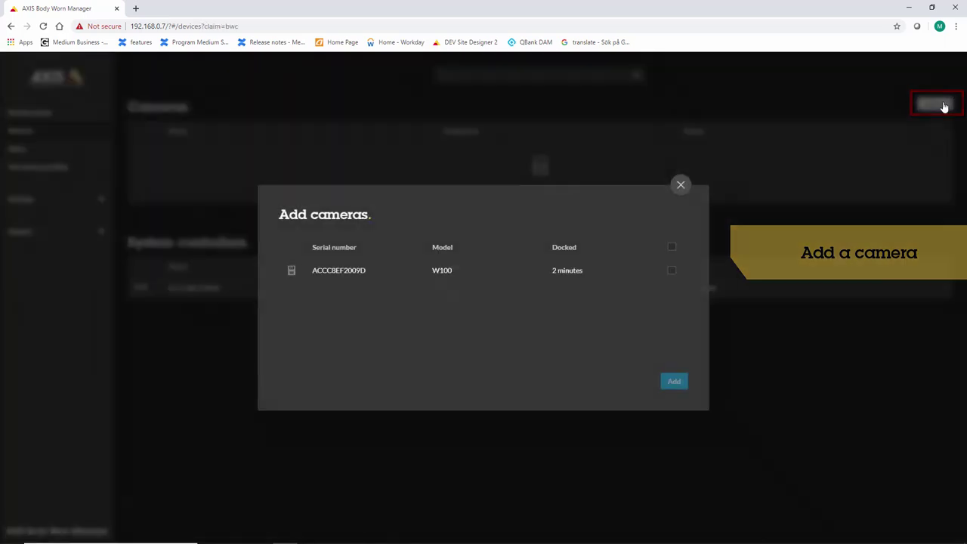
click(355, 275)
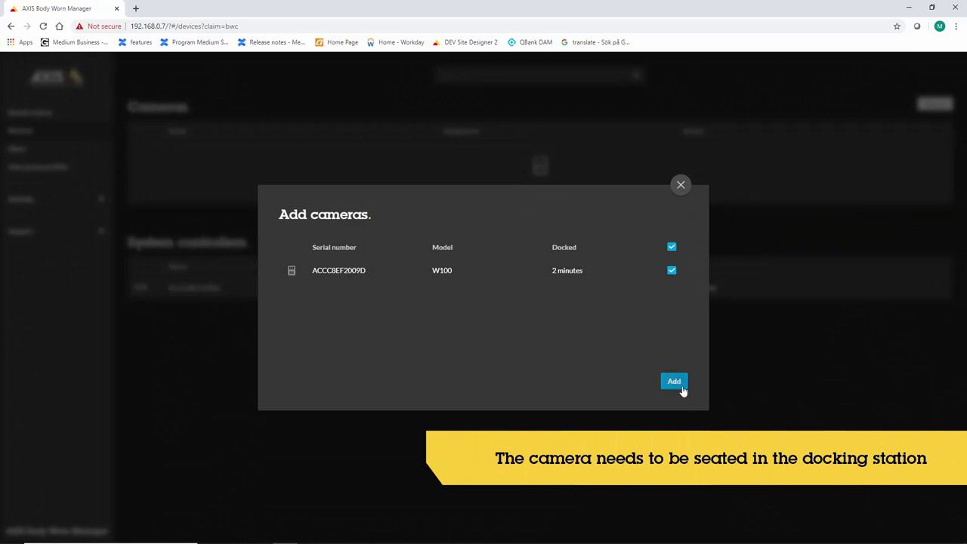
click(681, 385)
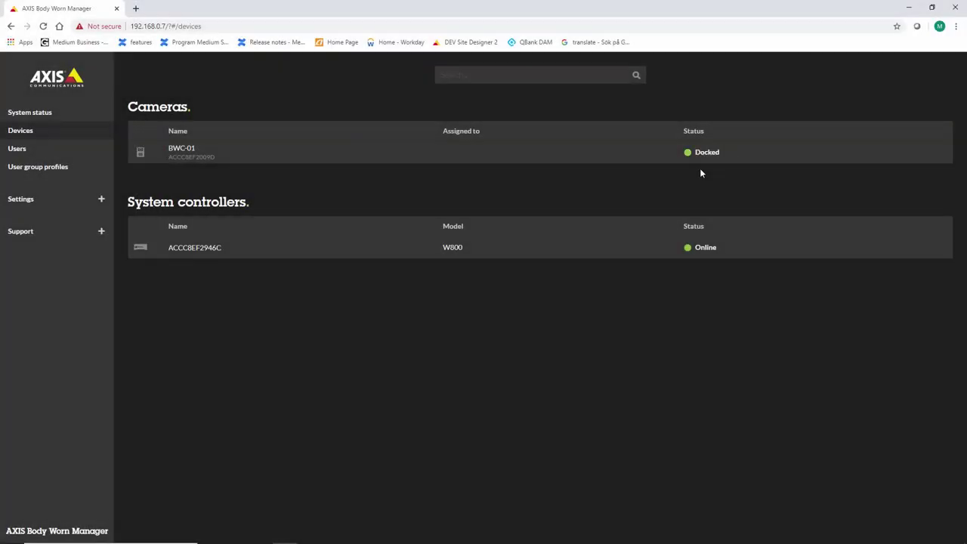
Assign the BWC-01 camera to User 1 and close its details.
click(739, 153)
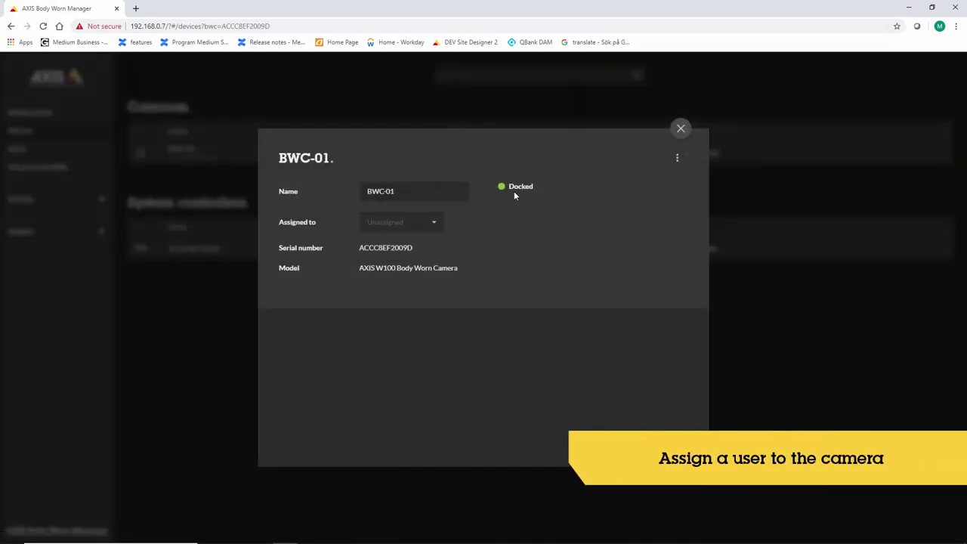
click(433, 224)
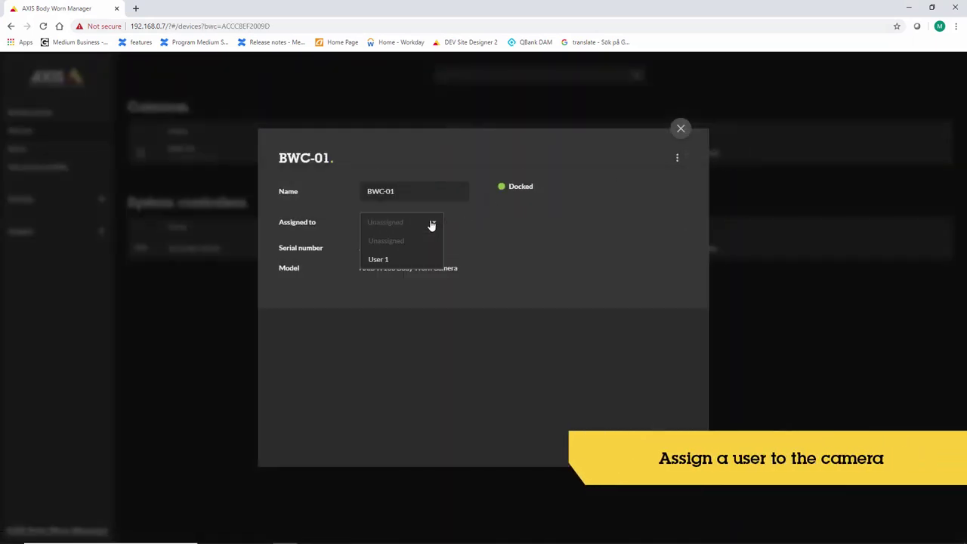
click(405, 264)
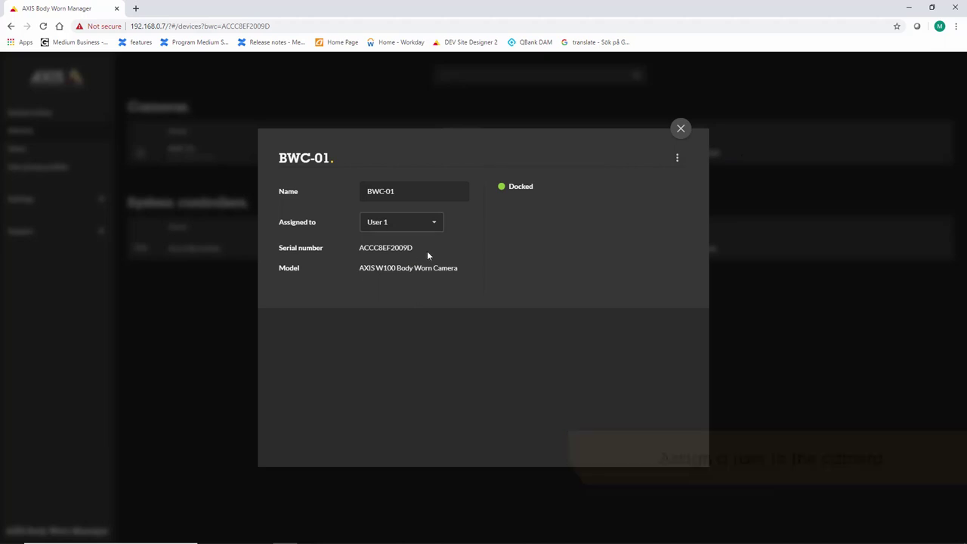
click(679, 129)
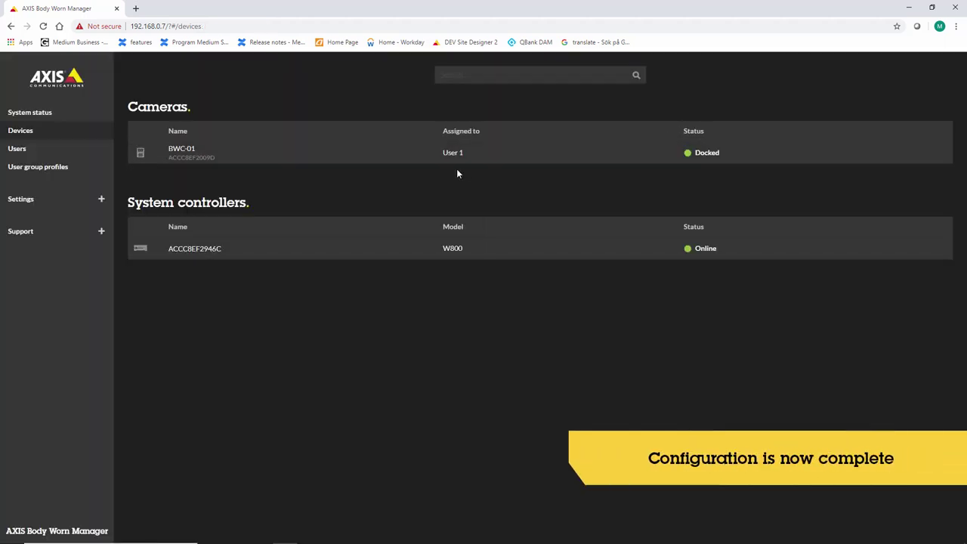